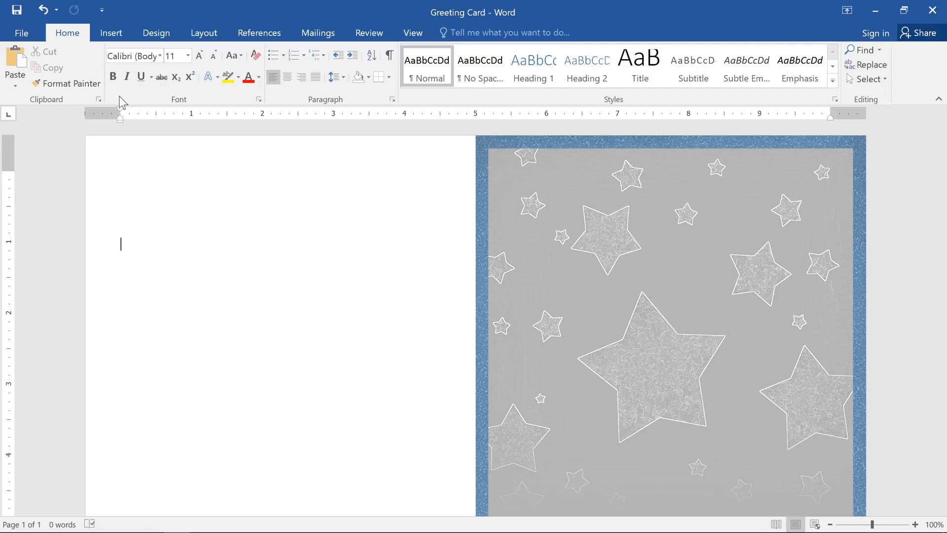
- Draw an Up Ribbon banner about 4.37" wide and 0.9" tall across the middle of the card's star picture
left_click(111, 32)
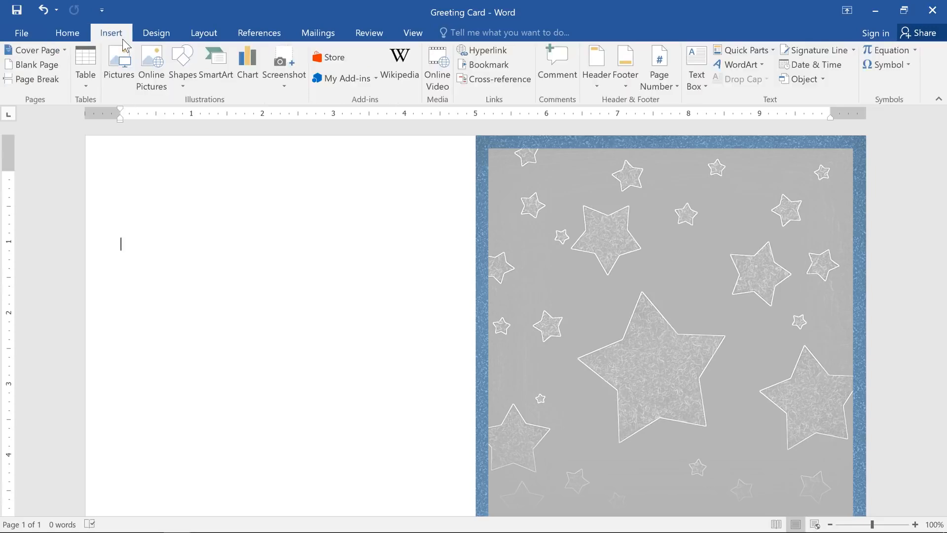
left_click(180, 55)
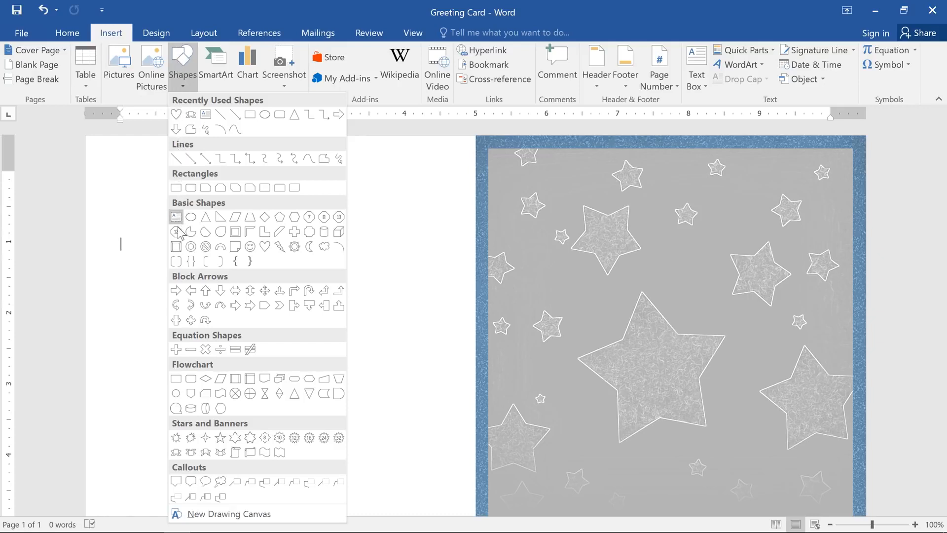
left_click(176, 452)
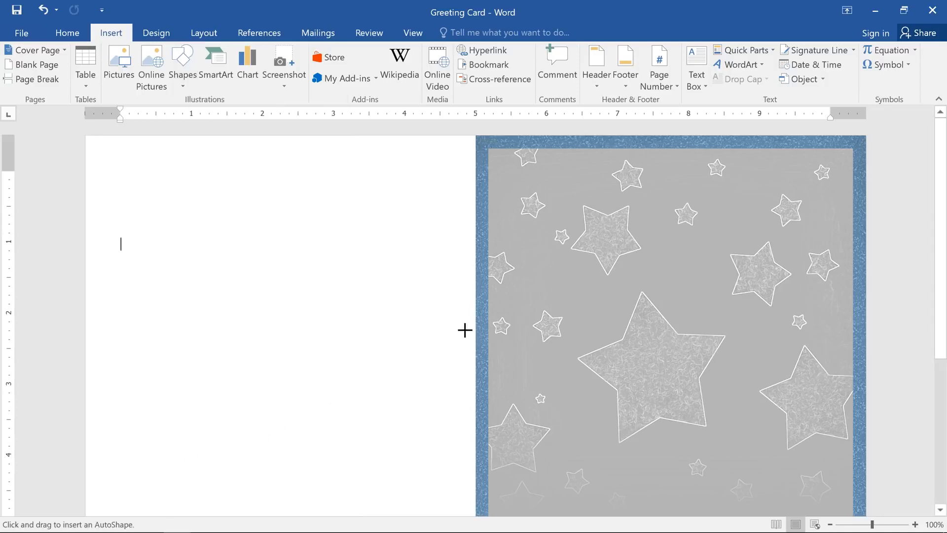
left_click_drag(516, 312, 826, 377)
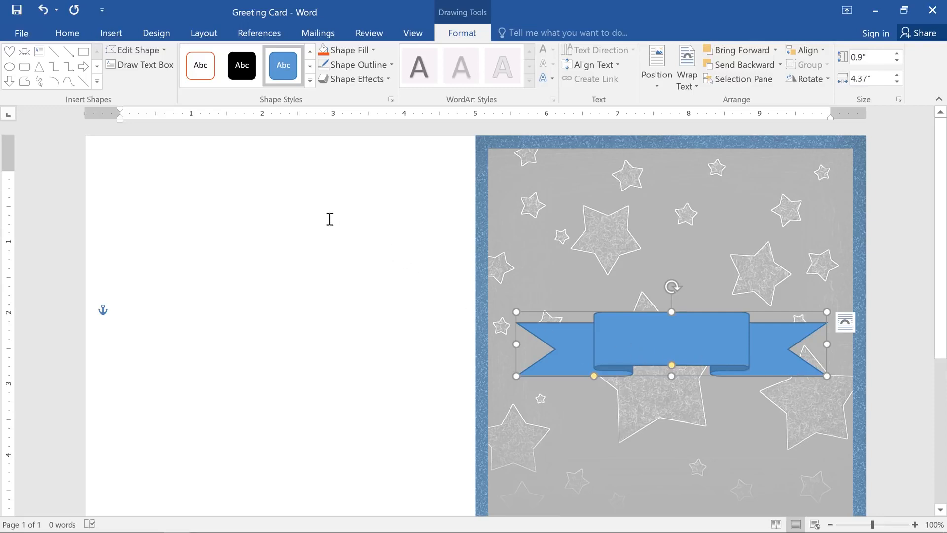
- Draw a heart shape about 2.07" tall and 1.99" wide centered over the banner
left_click(127, 35)
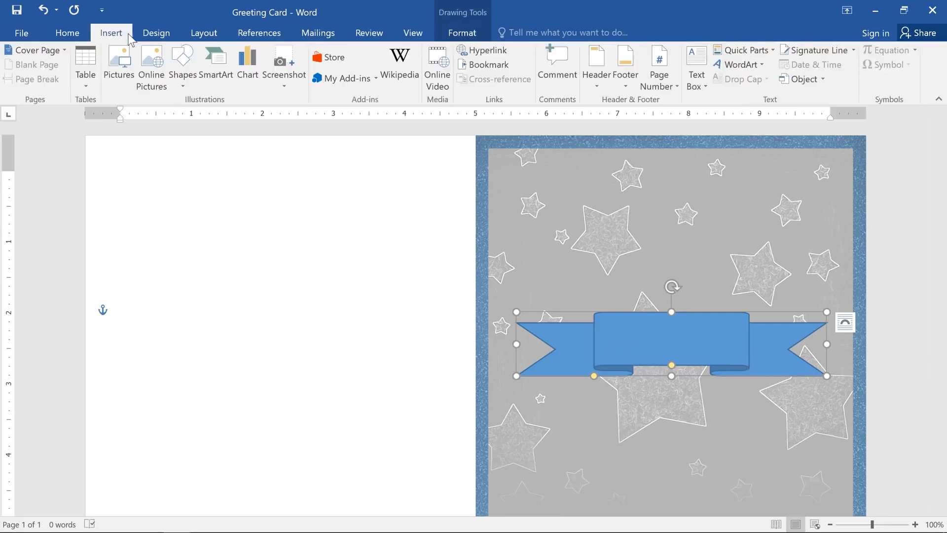
left_click(183, 68)
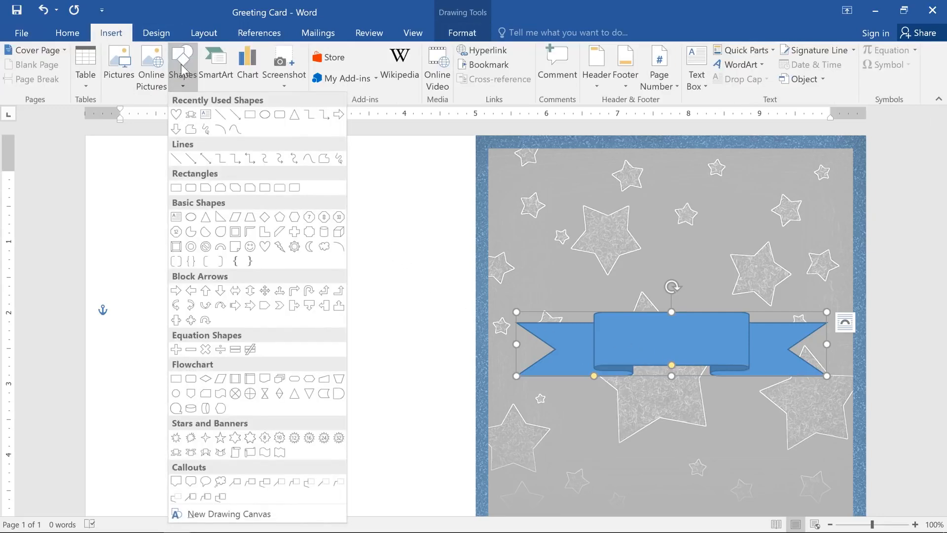
left_click(264, 249)
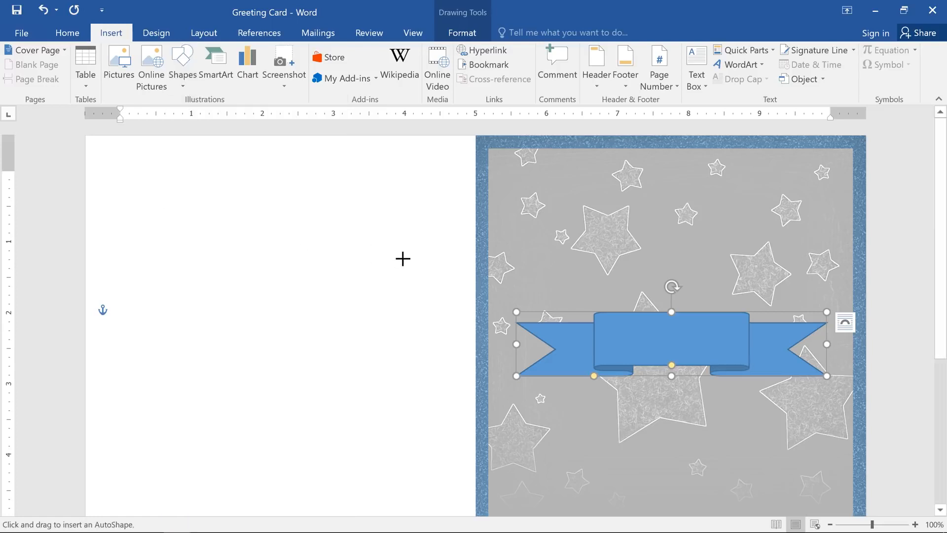
mouse_move(596, 244)
left_mouse_down()
mouse_move(636, 296)
mouse_move(723, 343)
mouse_move(738, 390)
left_mouse_up()
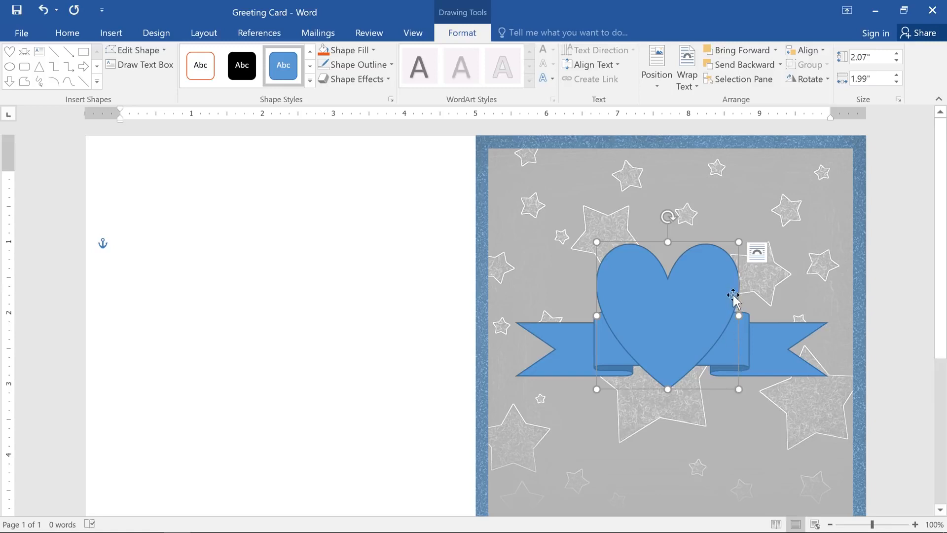
- Send the heart backward one level so it sits behind the banner
right_click(728, 261)
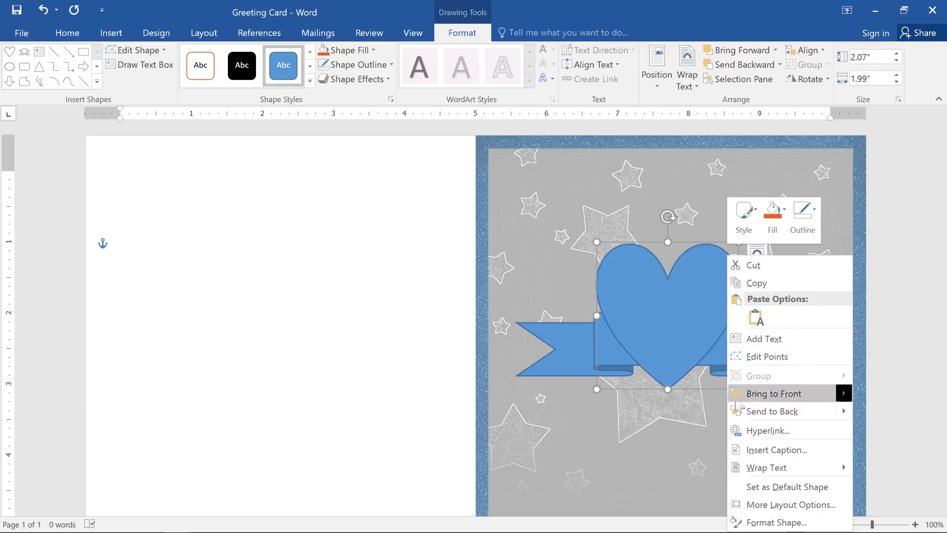
mouse_move(736, 413)
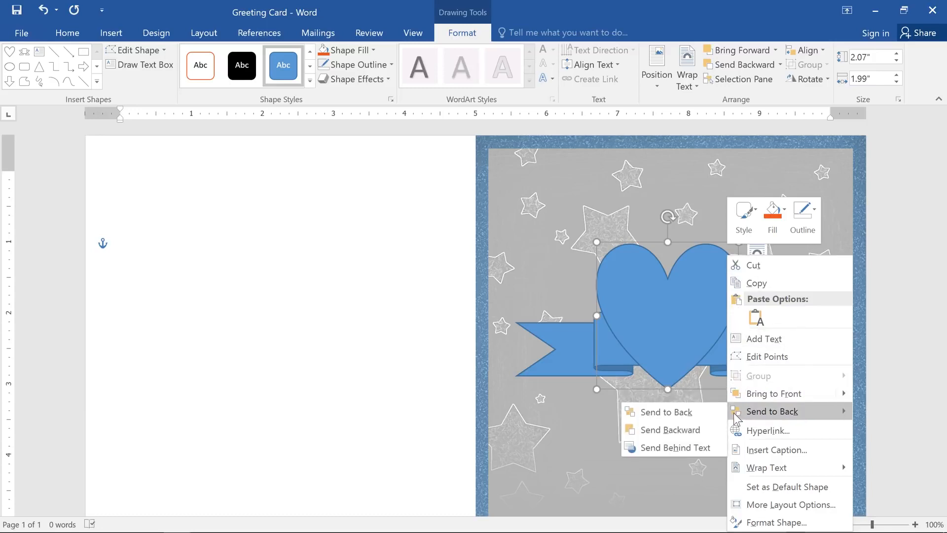
left_click(712, 431)
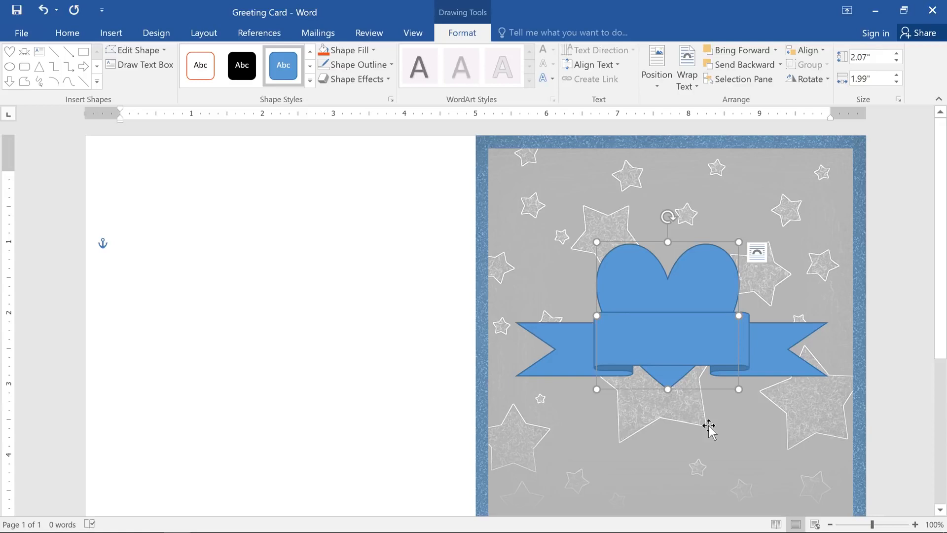
- Resize the banner to about 0.61" tall and 4.57" wide and tilt it slightly counterclockwise
left_click(778, 365)
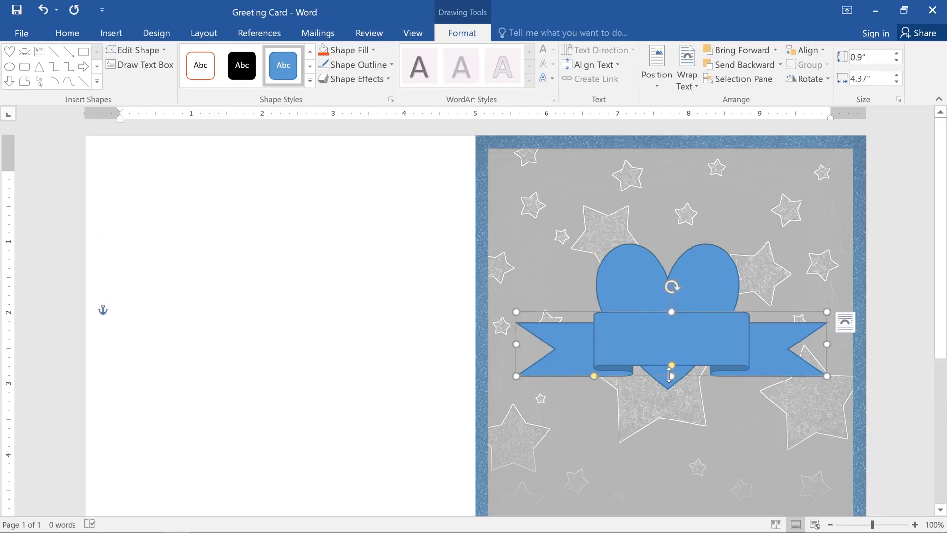
left_click_drag(670, 375, 668, 372)
left_click_drag(827, 372, 841, 356)
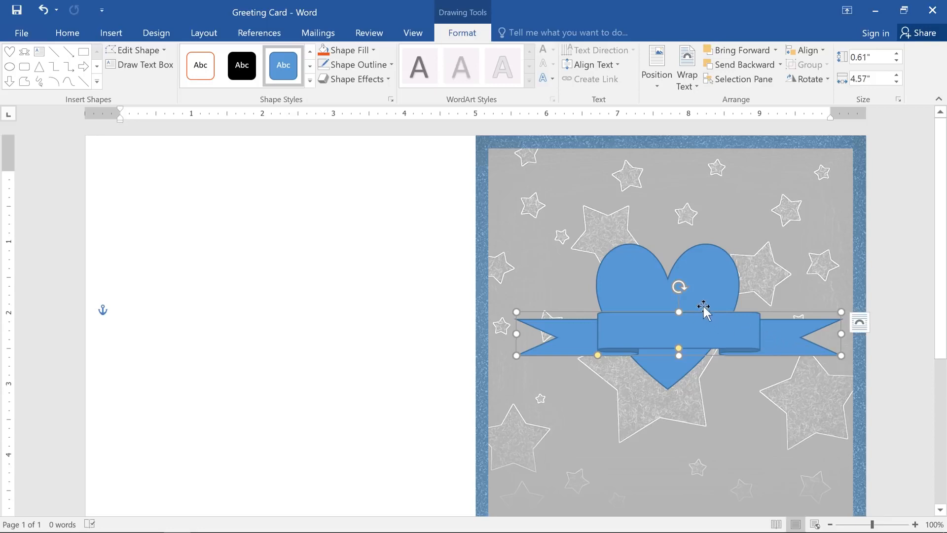
mouse_move(679, 286)
left_mouse_down()
mouse_move(697, 298)
mouse_move(672, 291)
left_mouse_up()
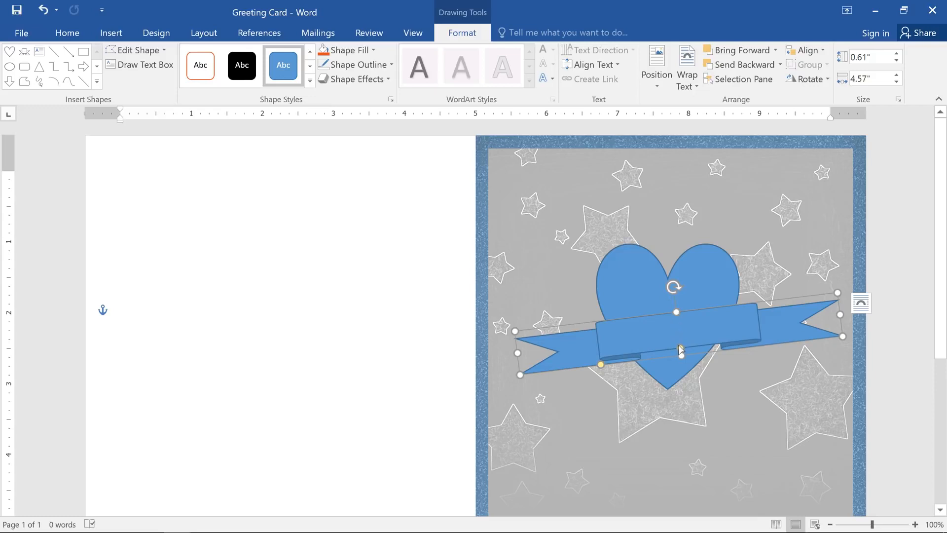
- Reshape the banner with deeper folds and a center panel that extends farther toward both ends
left_click_drag(679, 347, 676, 330)
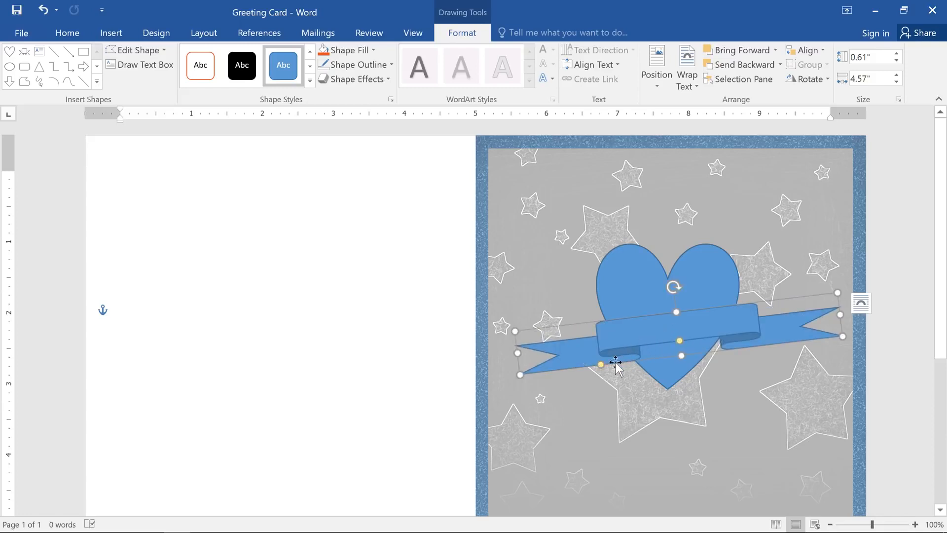
left_click_drag(601, 365, 560, 366)
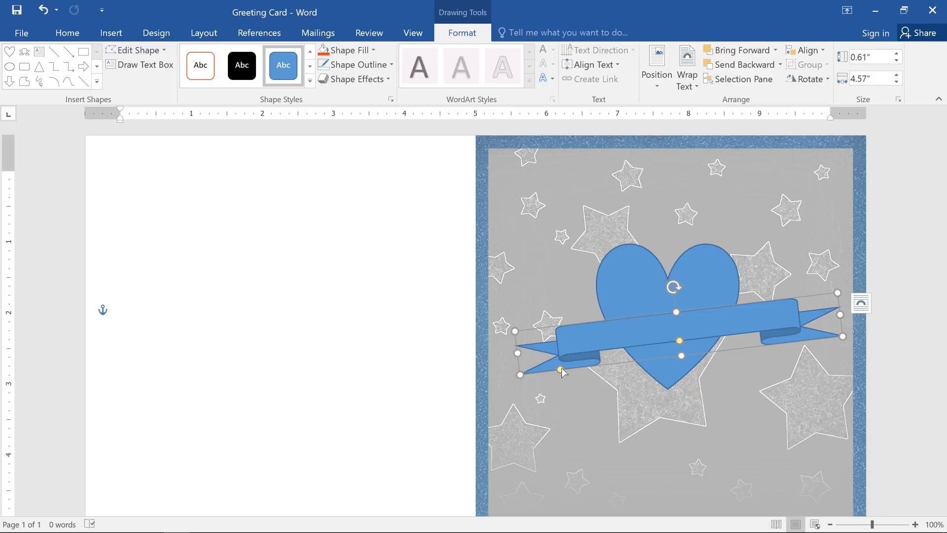
- Apply the light gold theme shape style to the banner and recolor its outline with a gray theme shade
left_click(310, 82)
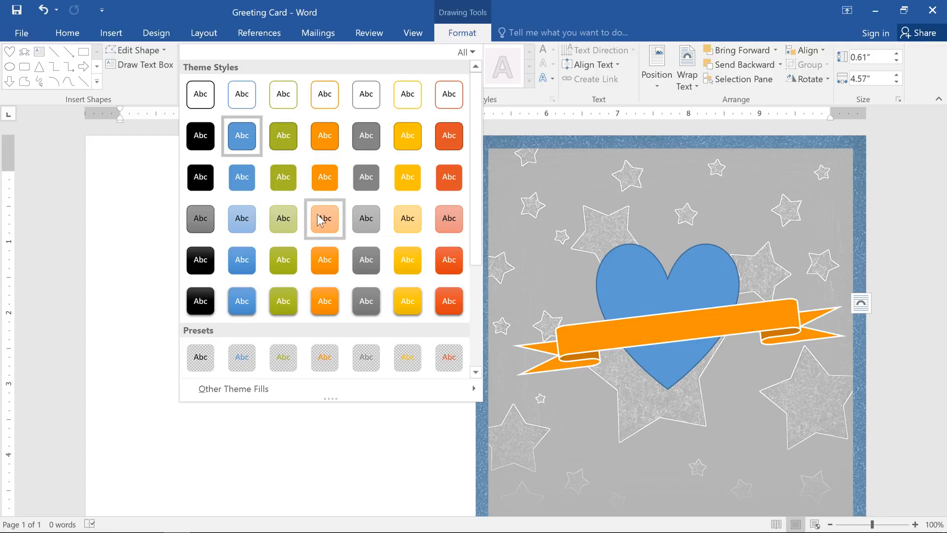
left_click(393, 226)
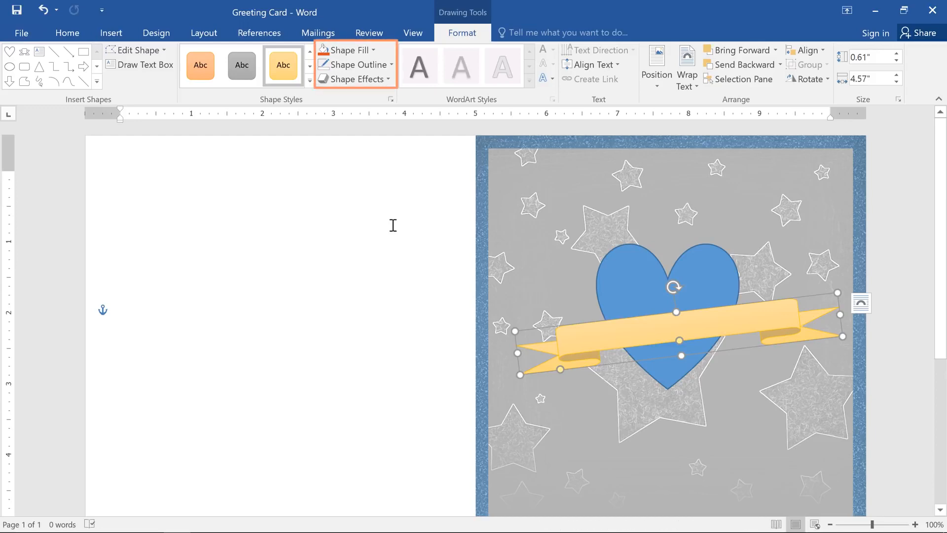
left_click(379, 73)
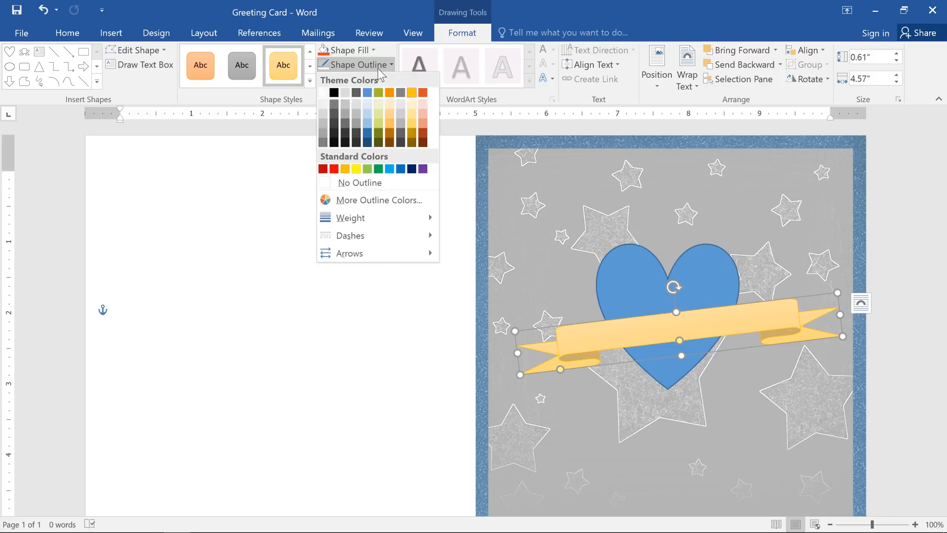
left_click(354, 126)
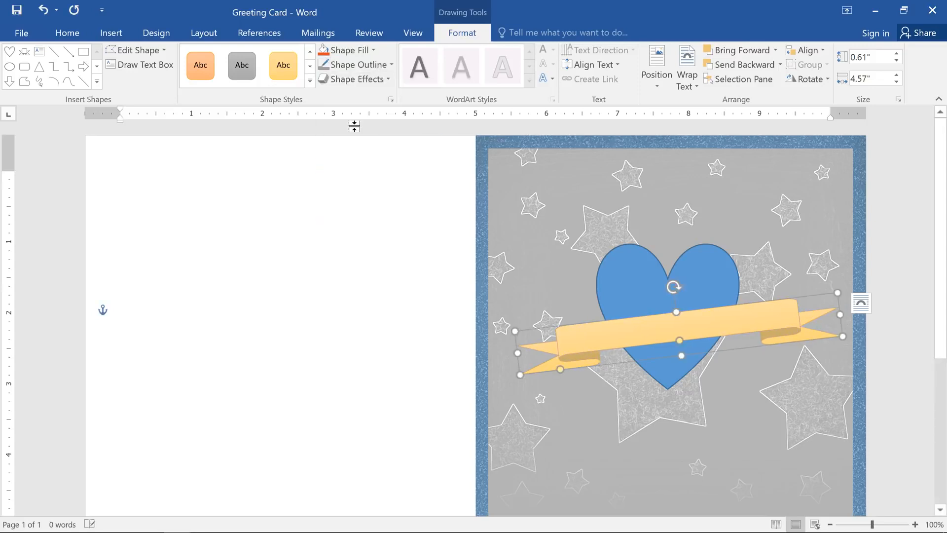
- Add the first outer shadow preset, cast toward the lower right, to the banner
left_click(357, 79)
mouse_move(373, 139)
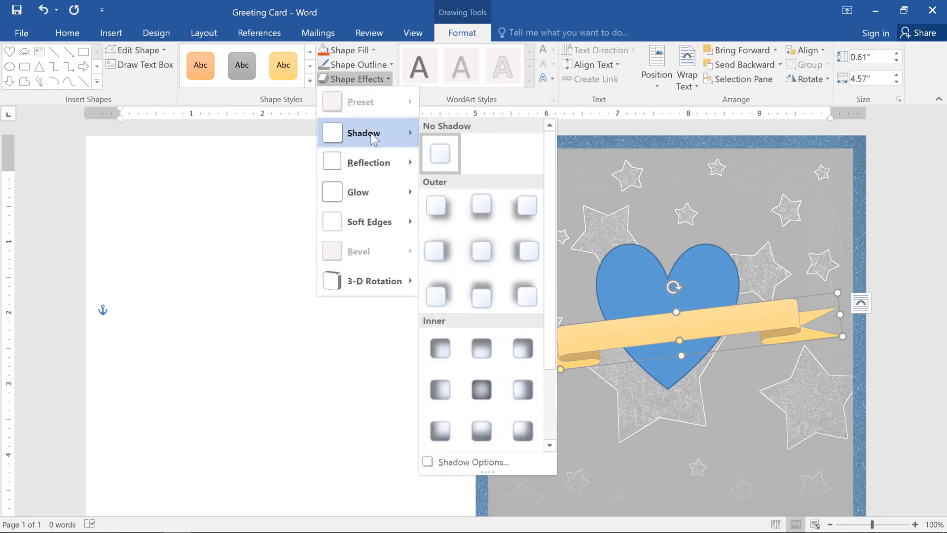
left_click(439, 201)
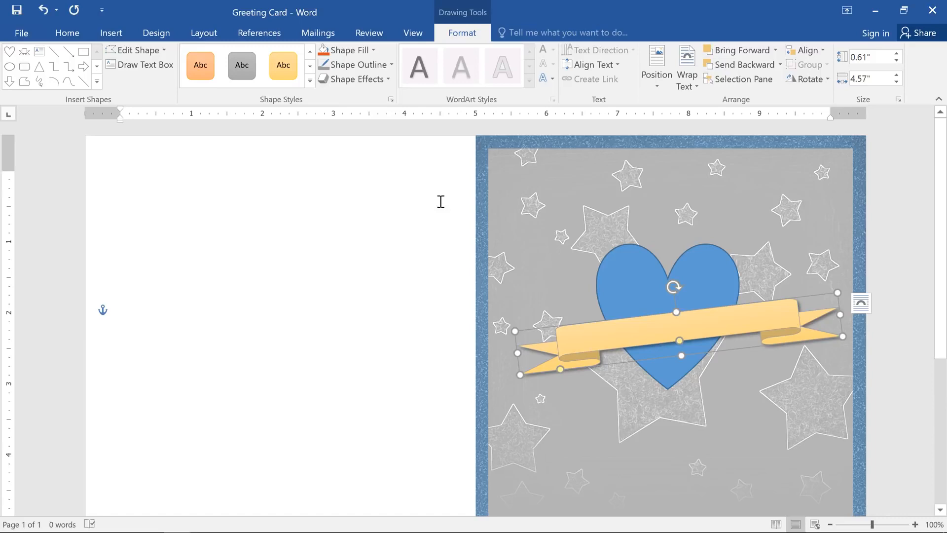
- Fill the heart with the orange-red theme color and remove its outline
left_click(614, 261)
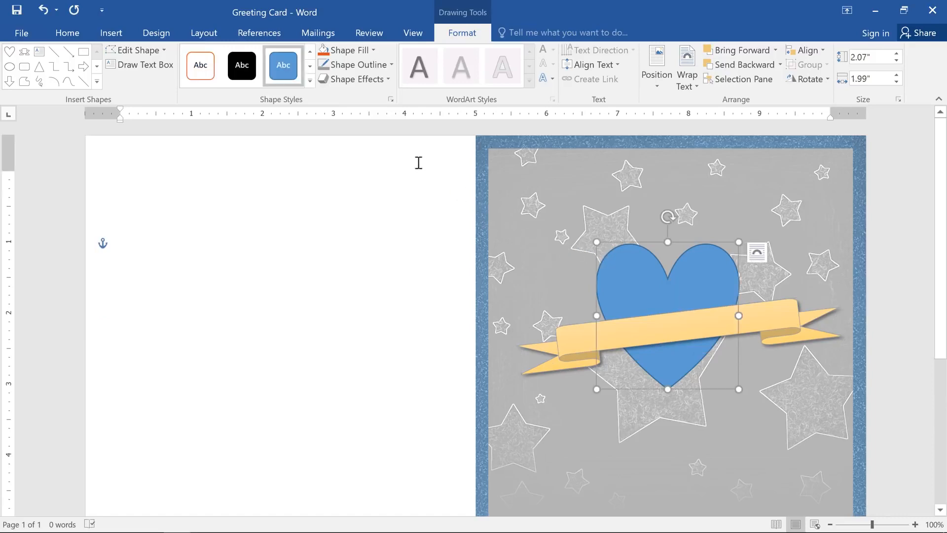
left_click(352, 50)
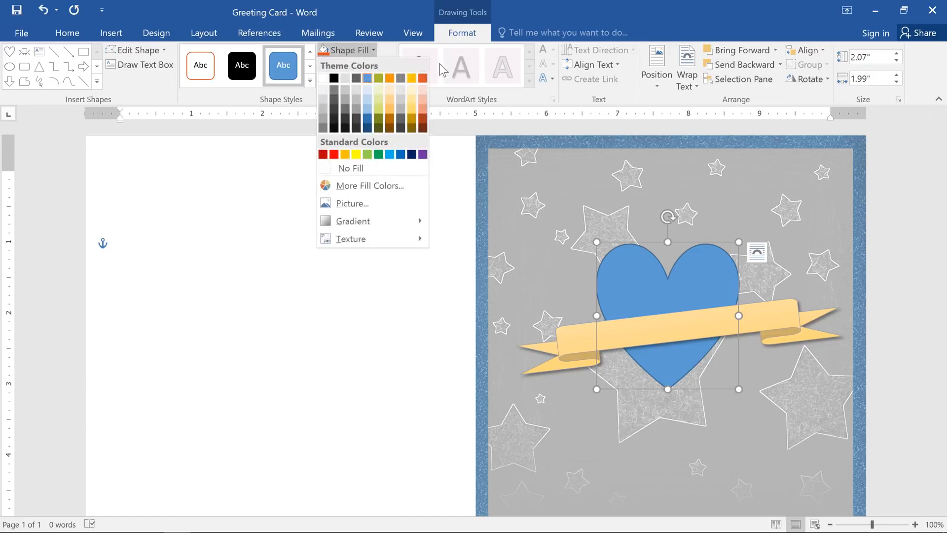
left_click(422, 78)
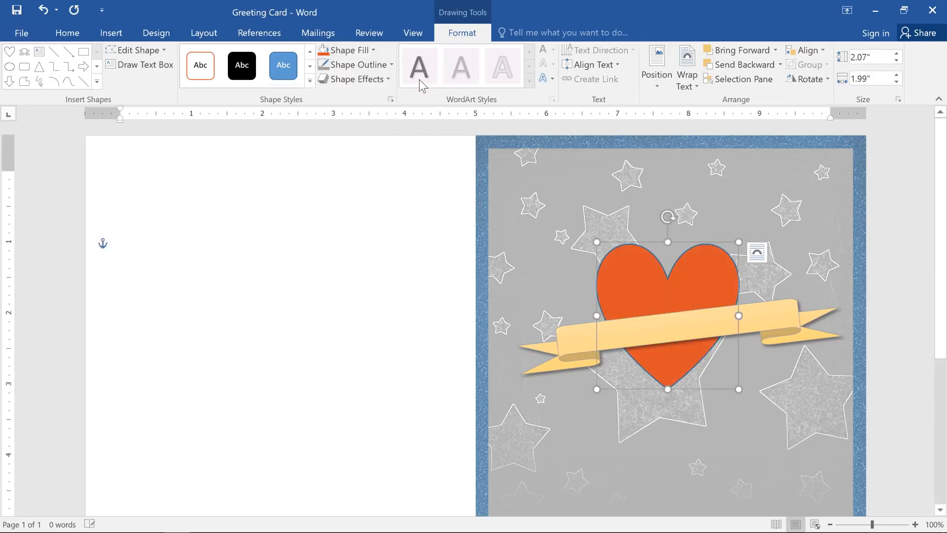
left_click(386, 65)
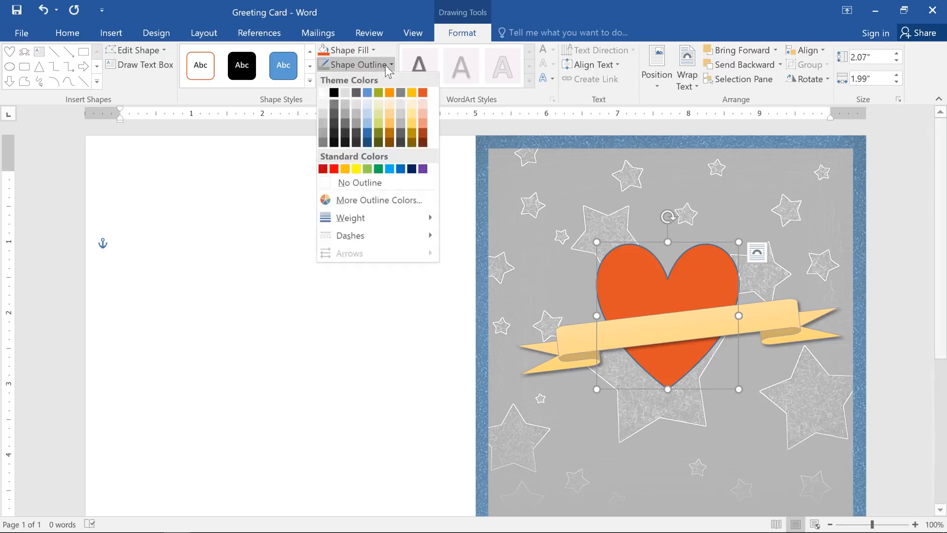
left_click(391, 183)
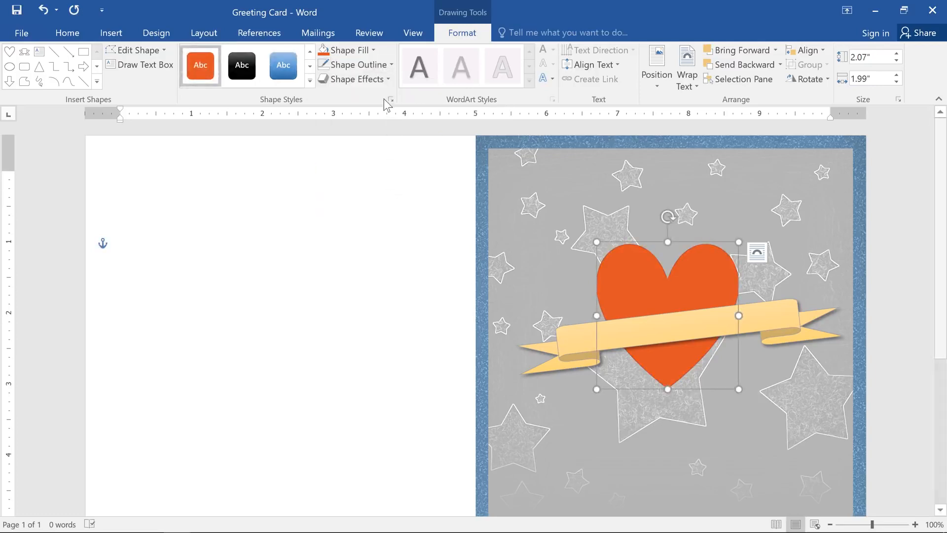
- Apply the first bevel preset to the heart to give it rounded edges
left_click(383, 80)
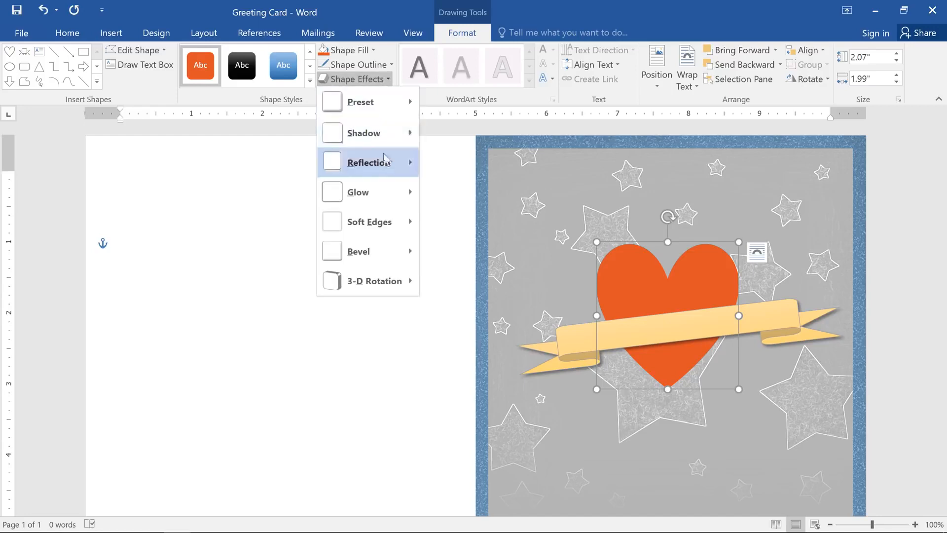
mouse_move(386, 250)
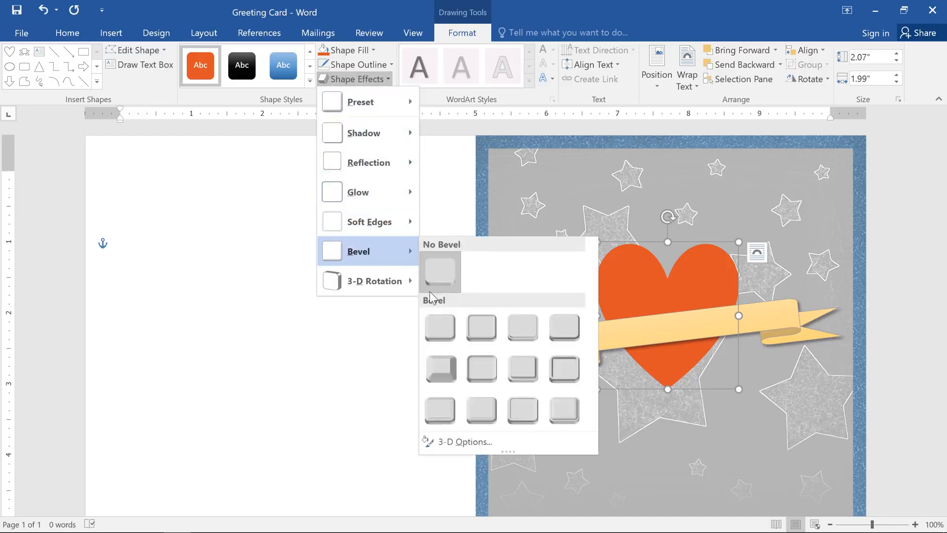
left_click(430, 314)
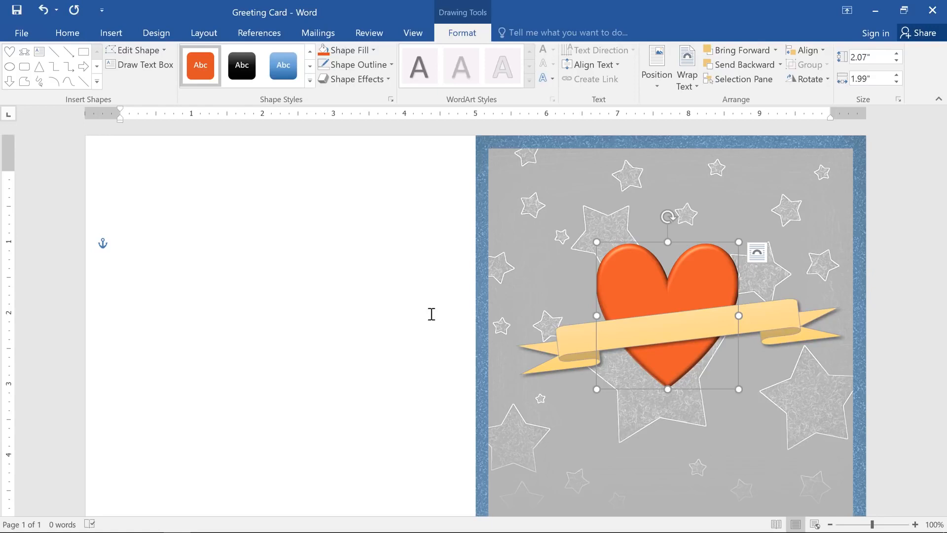
- Change the banner's shape to the Curved Up Ribbon and widen its center panel slightly
left_click(569, 340)
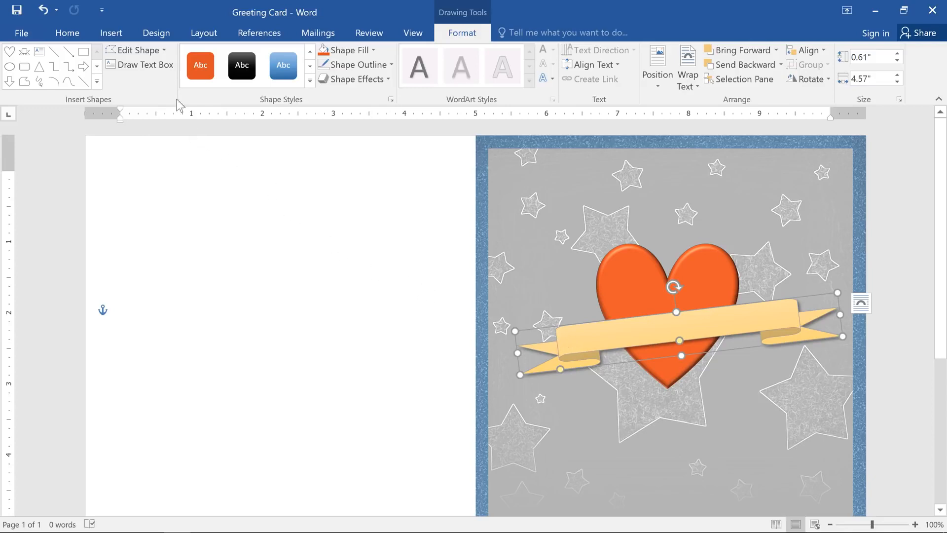
left_click(147, 52)
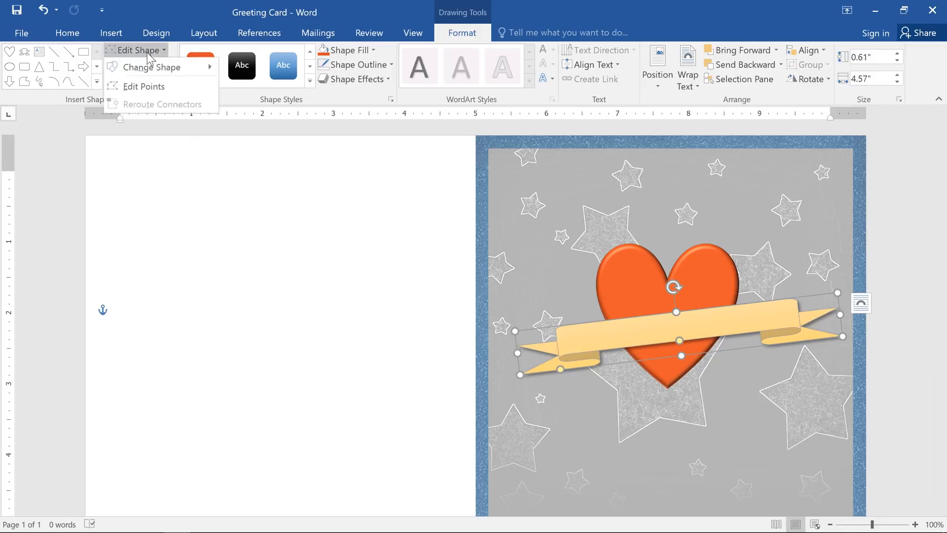
mouse_move(151, 69)
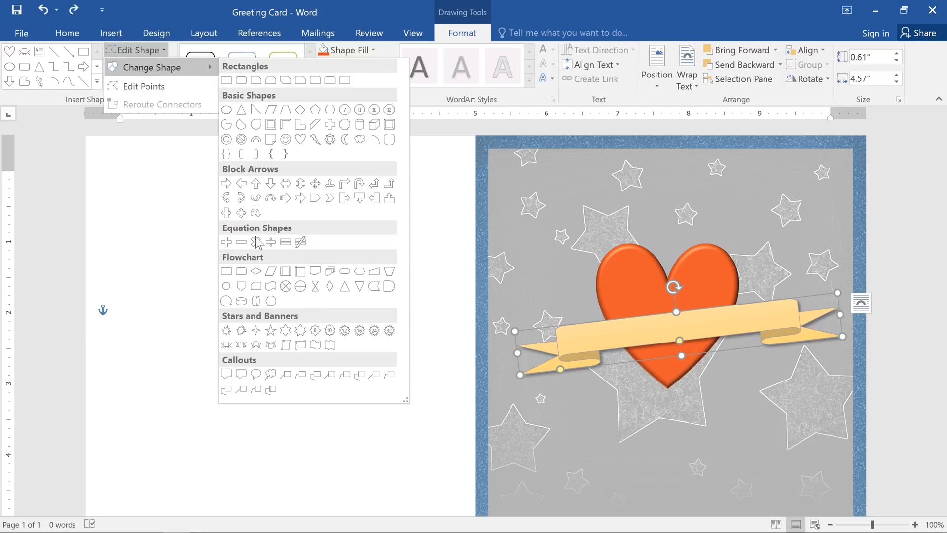
left_click(256, 344)
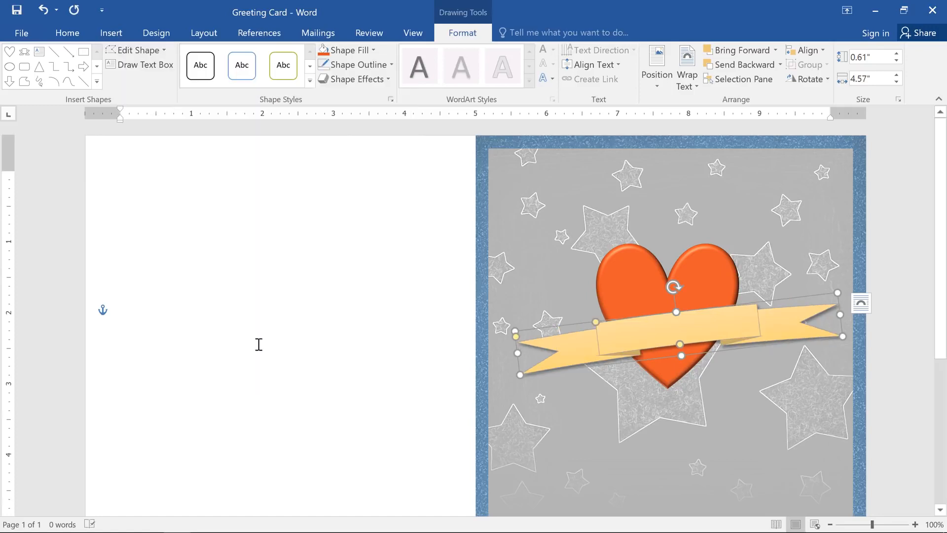
left_click_drag(595, 322, 576, 325)
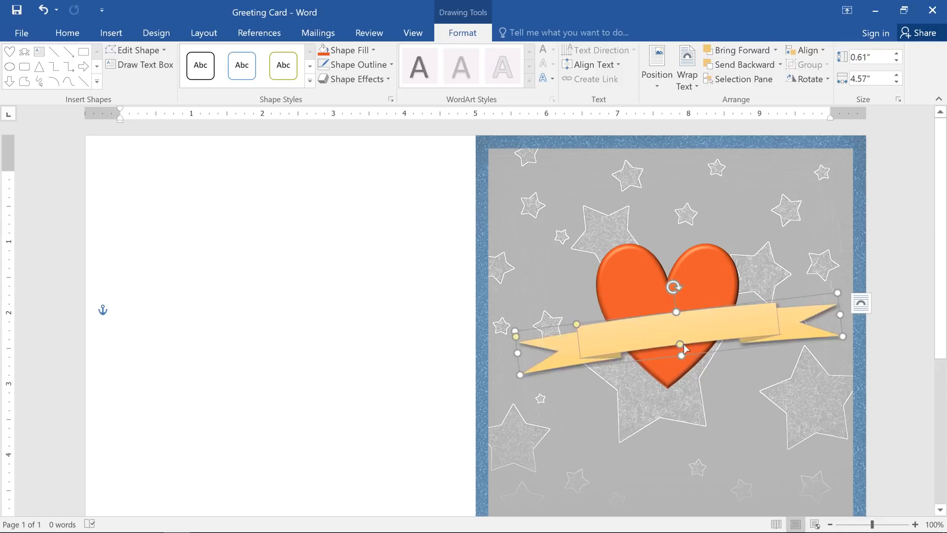
- Make the banner 0.74" tall, positioned slightly higher across the heart, and add the text "Happy Mother's Day!" to it
left_click_drag(684, 344, 681, 363)
left_click_drag(689, 327, 681, 311)
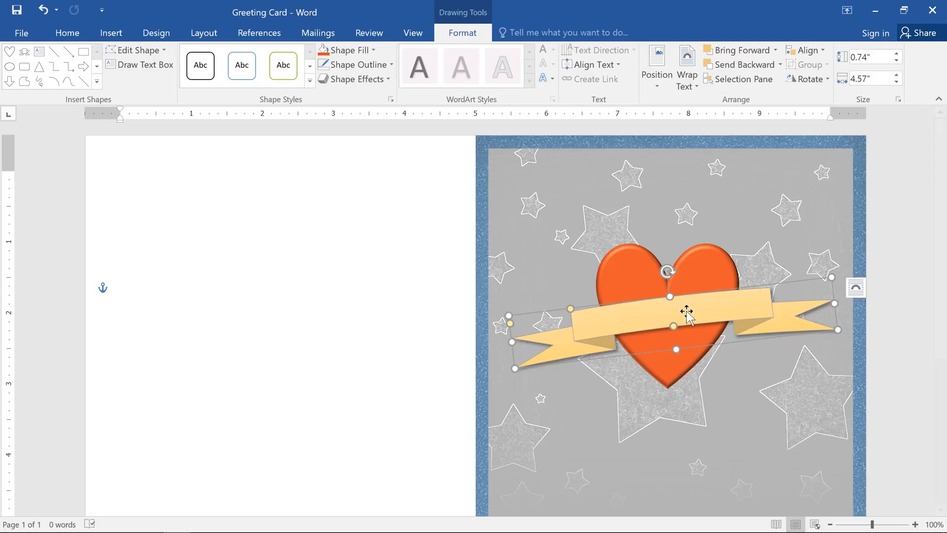
type("Happy Mother's Day!")
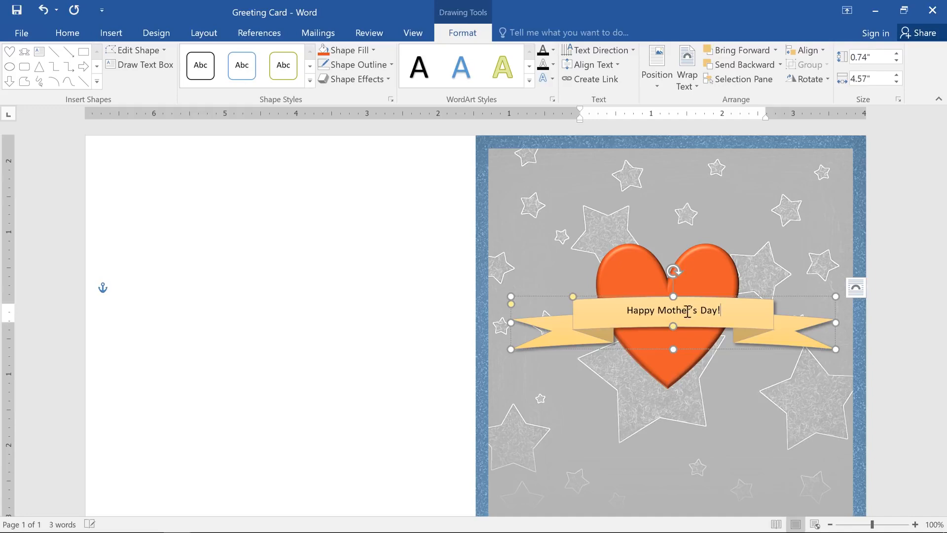
- Set the banner text "Happy Mother's Day!" in the Rage Italic font at size 14
left_click_drag(723, 311, 621, 312)
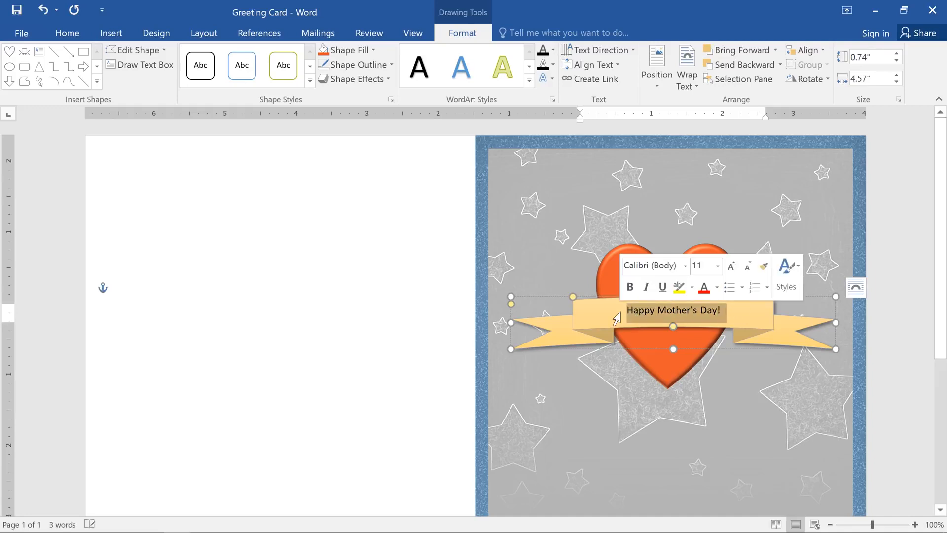
left_click(81, 40)
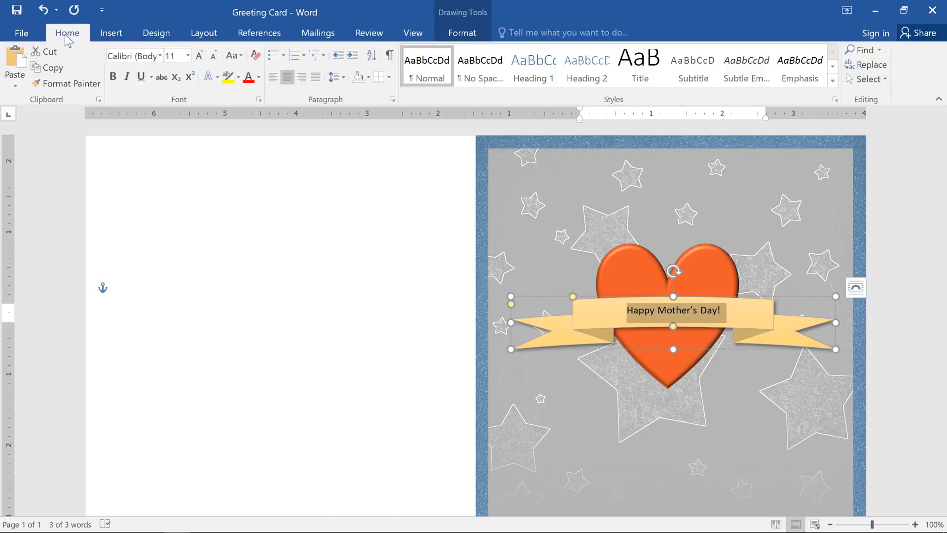
left_click(161, 56)
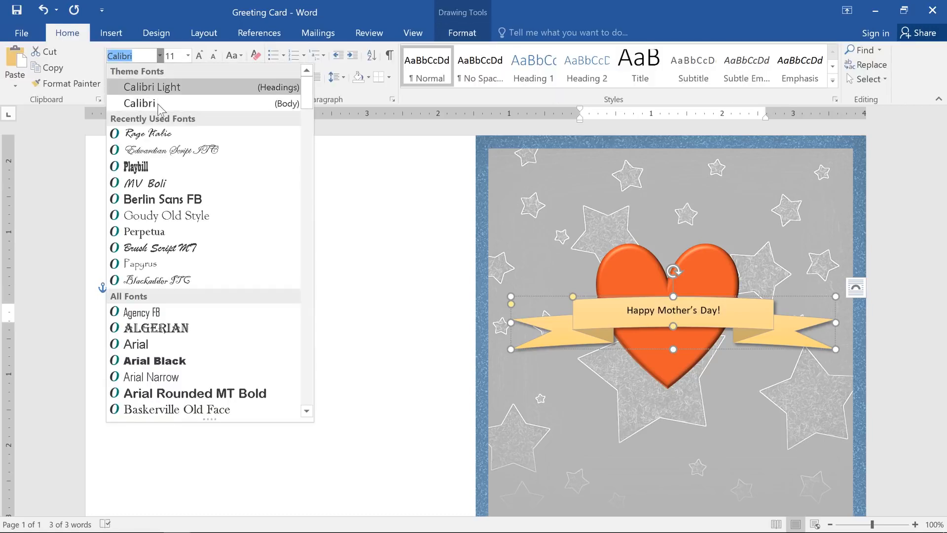
left_click(163, 134)
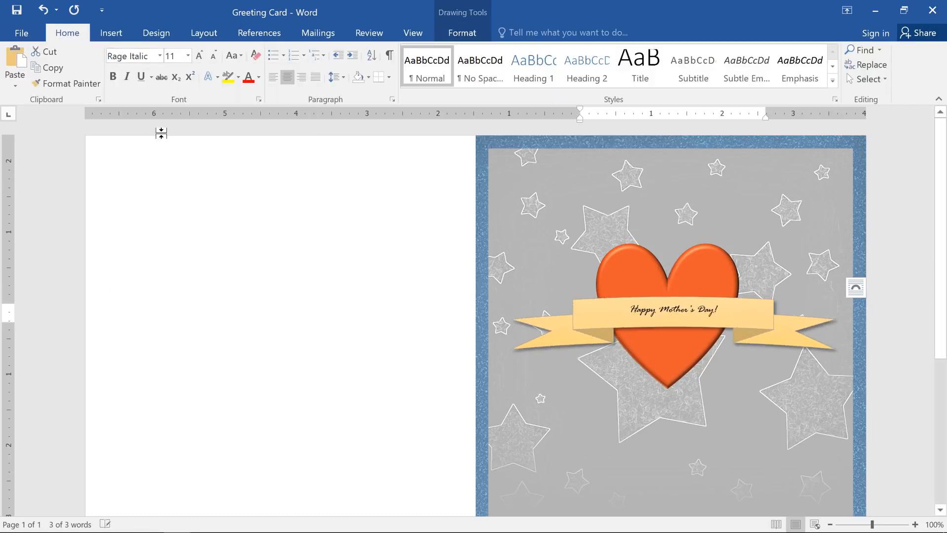
left_click(202, 59)
left_click(201, 59)
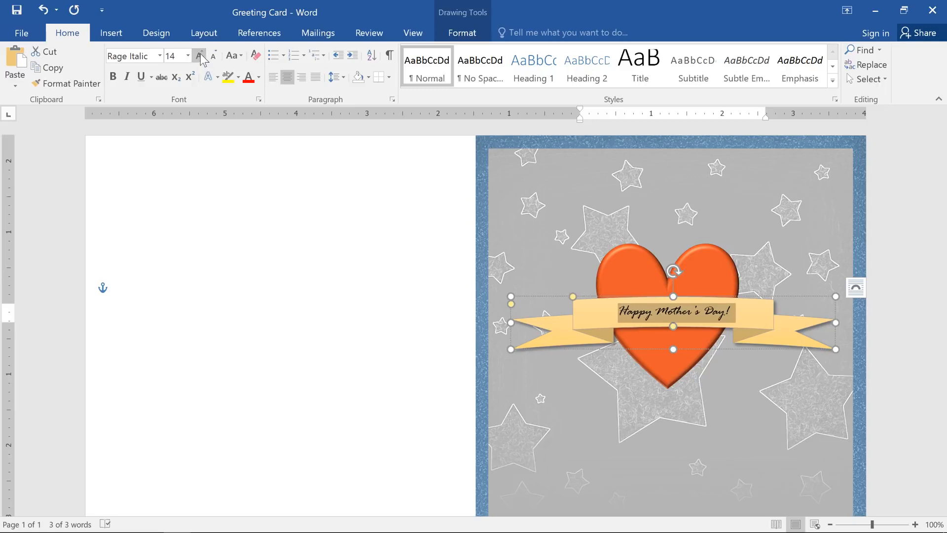